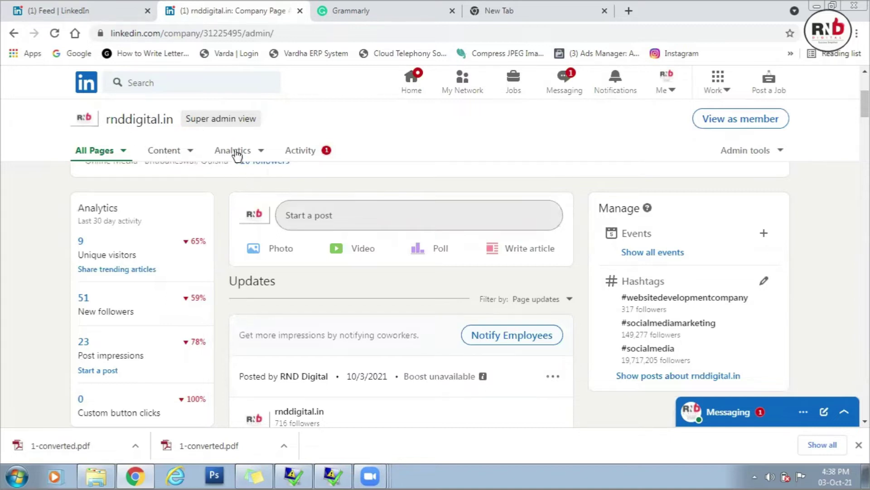
Step: Start a new post on the company page and mention the connection whose headline begins "I Help Businesses Grow With Social"
{"action": "left_click", "coordinate": [312, 219]}
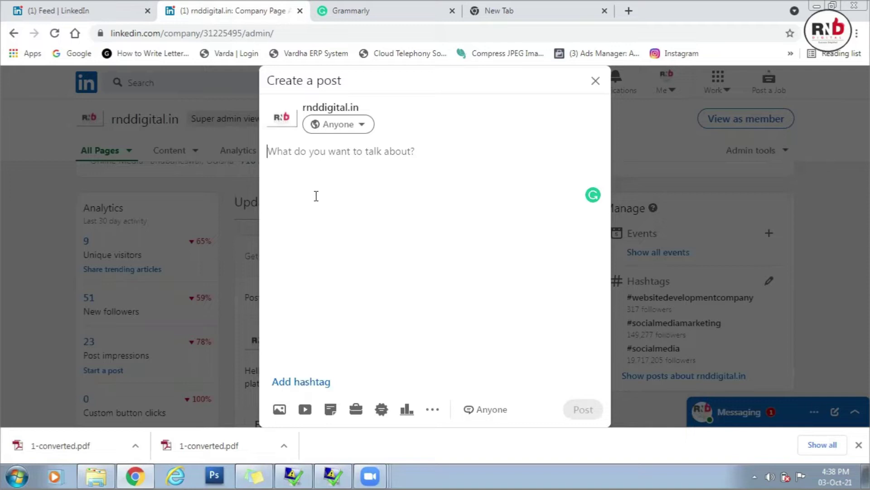
{"action": "type", "text": "@"}
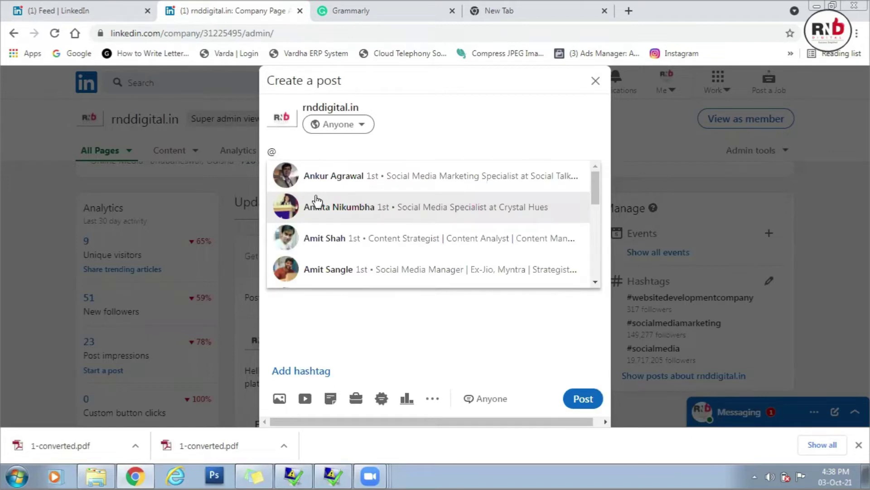
{"action": "type", "text": "jen"}
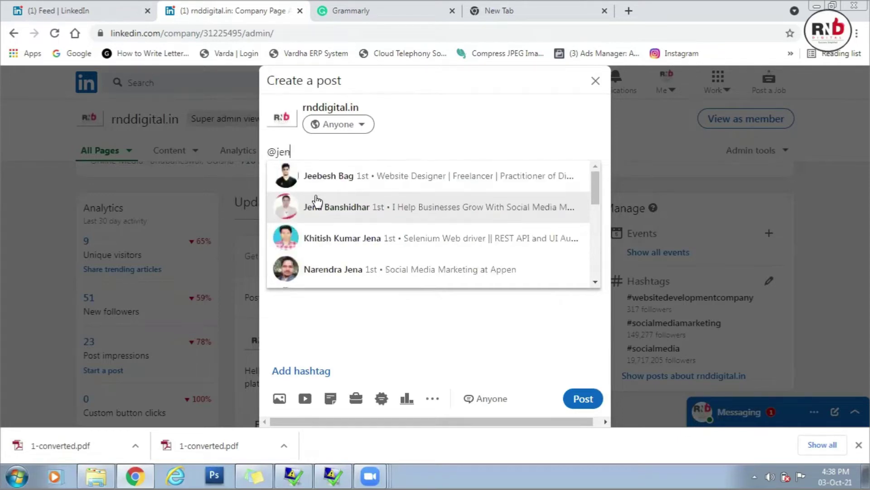
{"action": "type", "text": "a"}
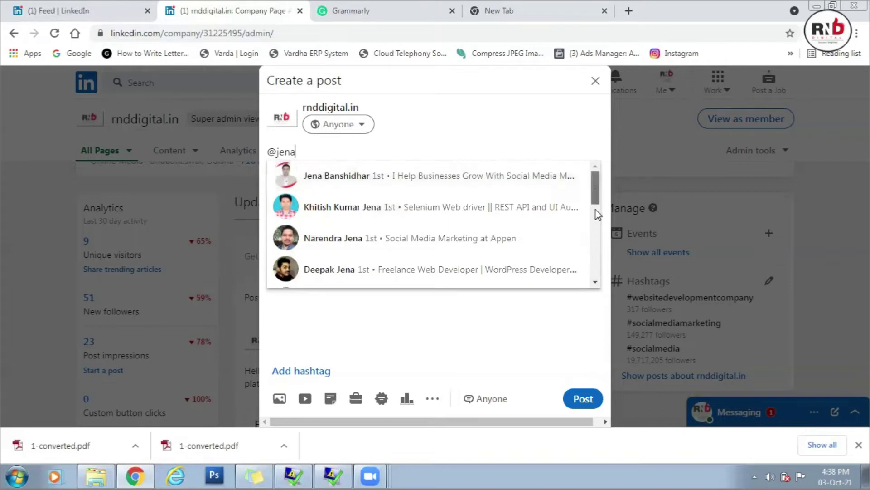
{"action": "scroll", "coordinate": [595, 211], "scroll_direction": "down", "scroll_amount": 3}
{"action": "scroll", "coordinate": [595, 222], "scroll_direction": "up", "scroll_amount": 3}
{"action": "left_click", "coordinate": [318, 179]}
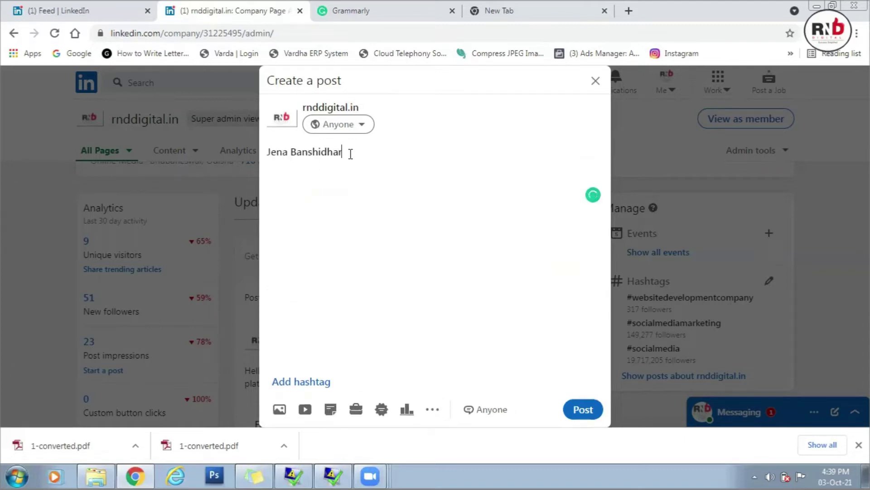
Step: Copy the sentence from "is one of the best digital marketers" to "started a company called" from the sticky note into the post after the mention
{"action": "left_click", "coordinate": [256, 474]}
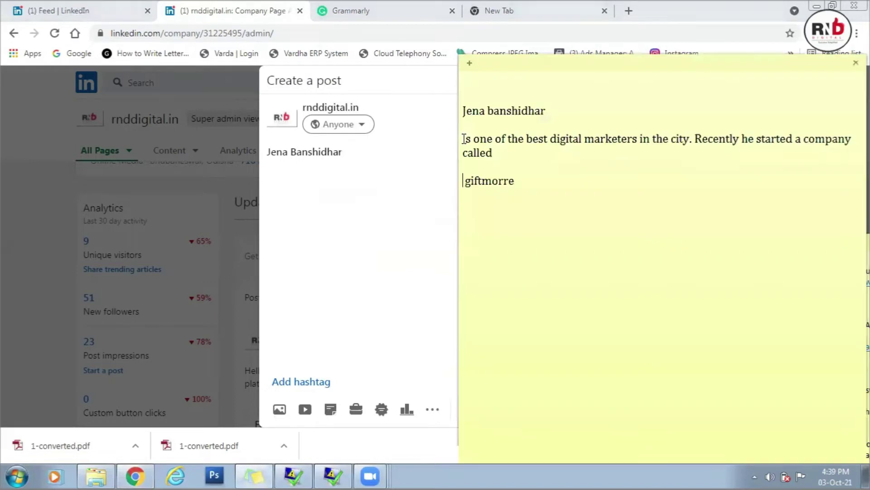
{"action": "left_click_drag", "start_coordinate": [466, 139], "coordinate": [500, 149]}
{"action": "key", "text": "ctrl+c"}
{"action": "left_click", "coordinate": [355, 153]}
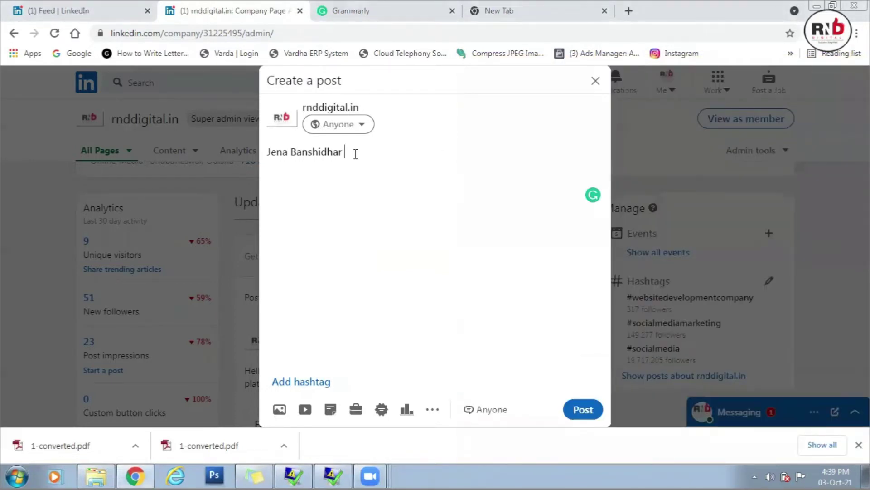
{"action": "key", "text": "ctrl+v"}
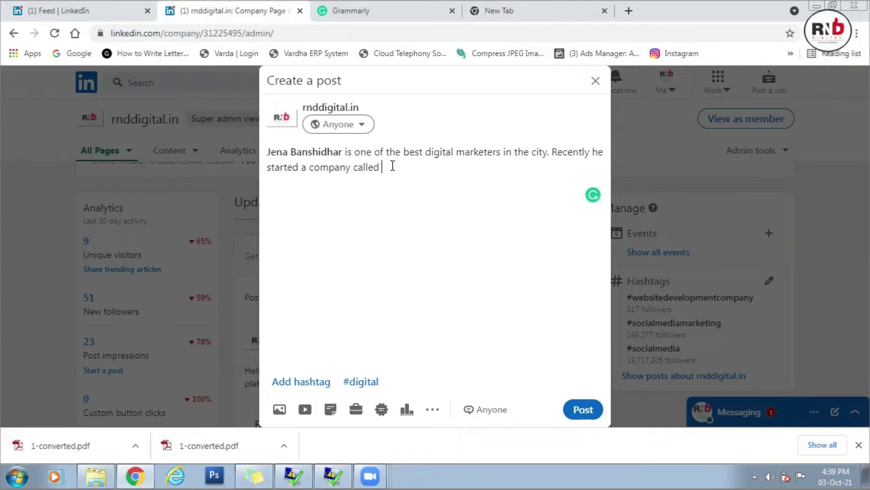
Step: Mention the Giftmorre company page at the end of the post's sentence
{"action": "type", "text": "@"}
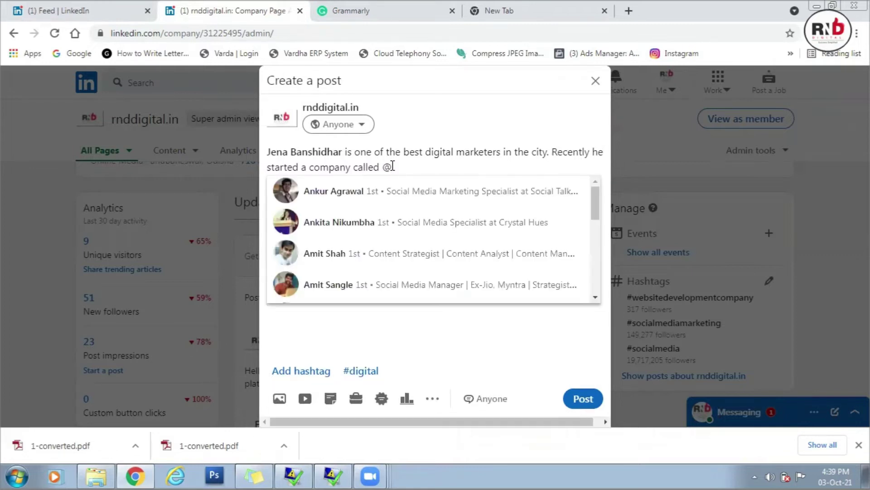
{"action": "type", "text": "r"}
{"action": "type", "text": "i"}
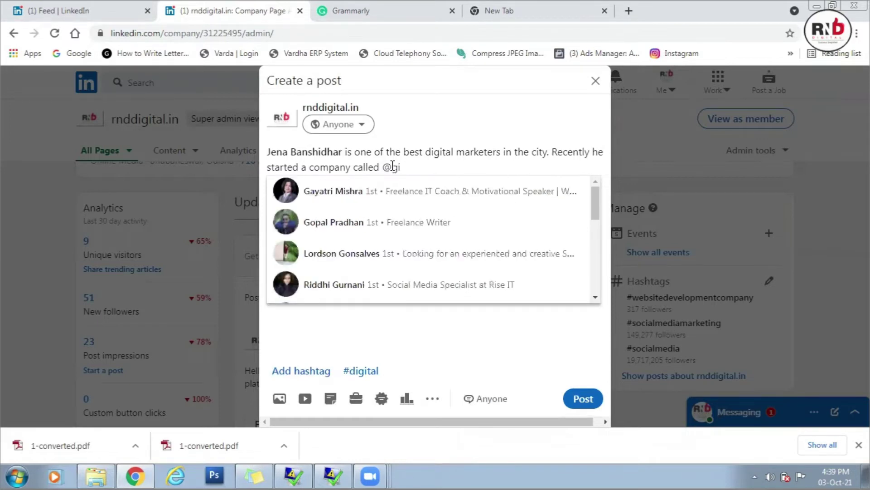
{"action": "type", "text": "ft"}
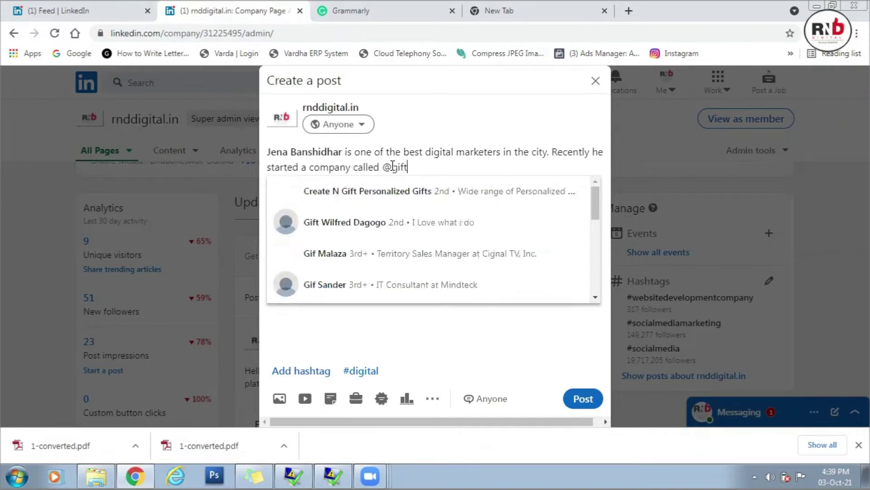
{"action": "type", "text": "mor"}
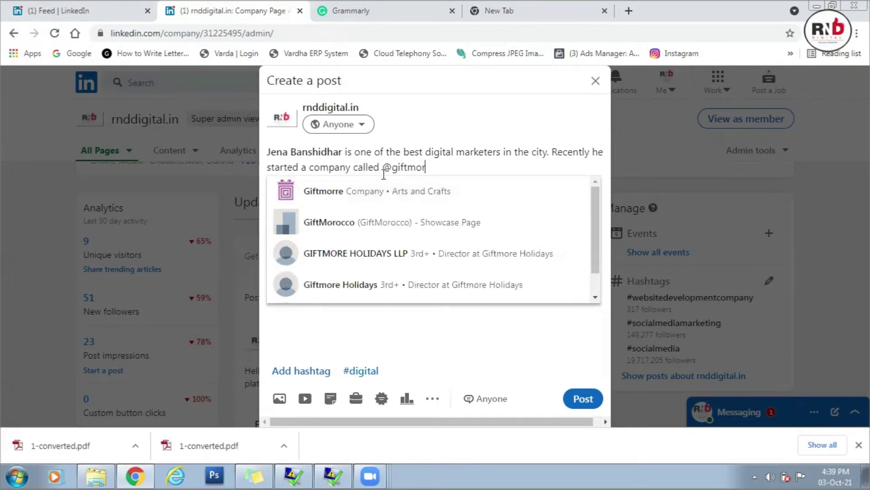
{"action": "left_click", "coordinate": [323, 190]}
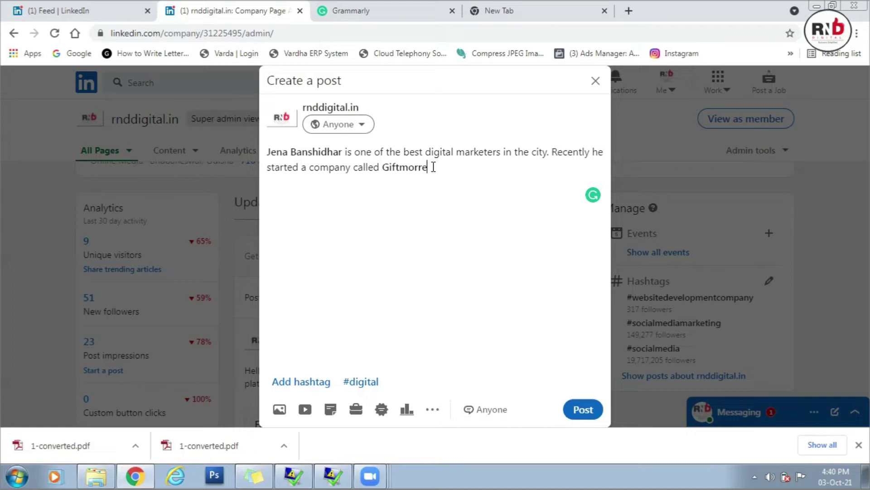
Step: Add two line breaks after the company mention and publish the post without sharing it on the profile
{"action": "key", "text": "Return"}
{"action": "key", "text": "Return"}
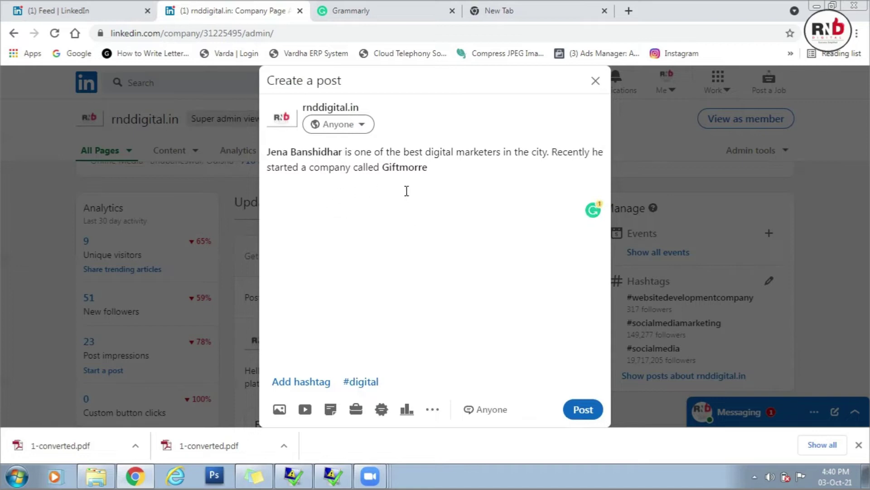
{"action": "left_click", "coordinate": [579, 409]}
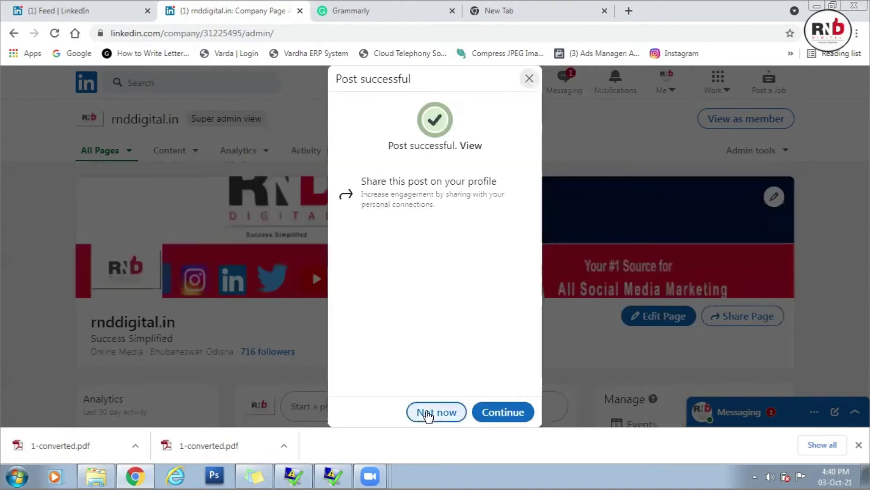
{"action": "left_click", "coordinate": [426, 413]}
Step: Examine the person and company mention links in the newly published post on the company page
{"action": "scroll", "coordinate": [430, 272], "scroll_direction": "down", "scroll_amount": 4}
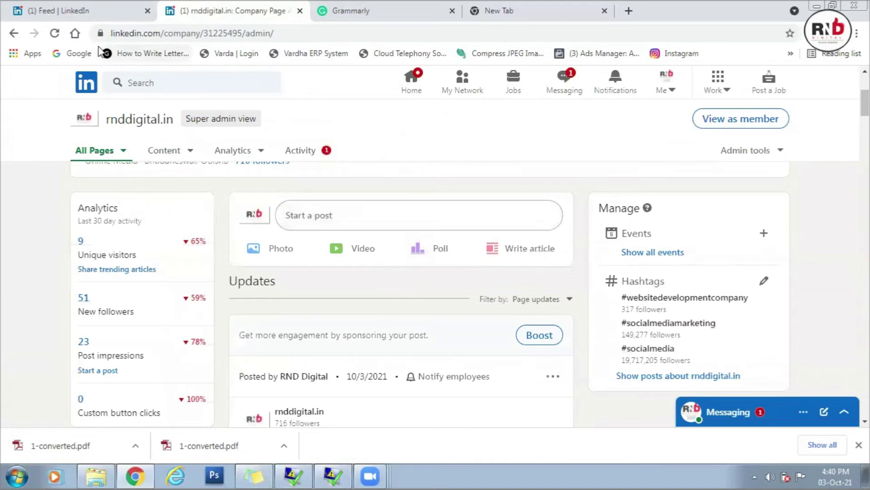
{"action": "scroll", "coordinate": [454, 231], "scroll_direction": "down", "scroll_amount": 4}
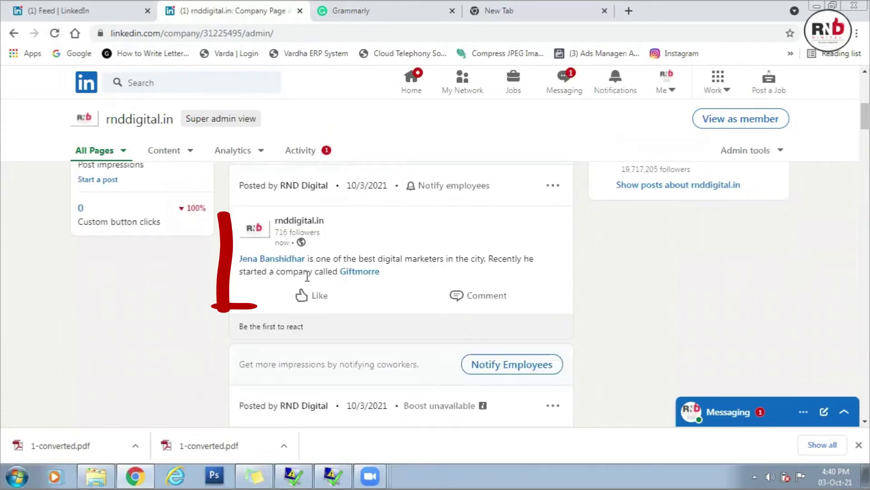
{"action": "scroll", "coordinate": [376, 222], "scroll_direction": "down", "scroll_amount": 2}
{"action": "scroll", "coordinate": [377, 222], "scroll_direction": "up", "scroll_amount": 2}
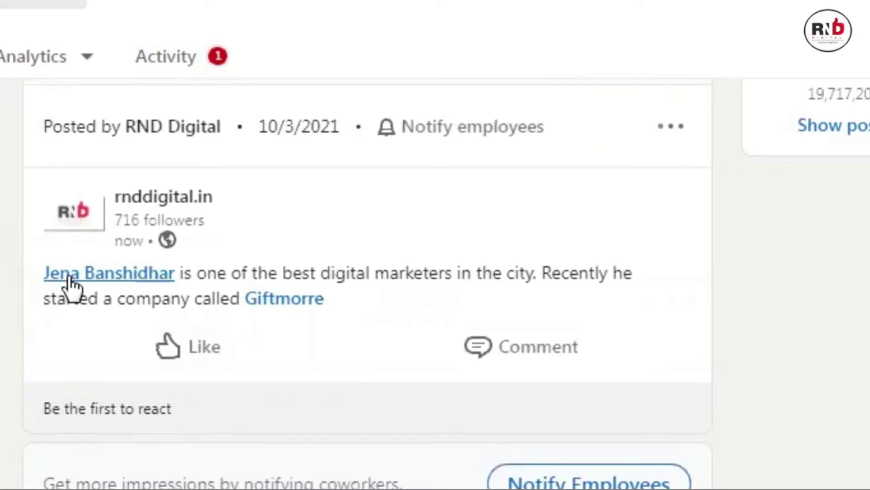
{"action": "mouse_move", "coordinate": [94, 322]}
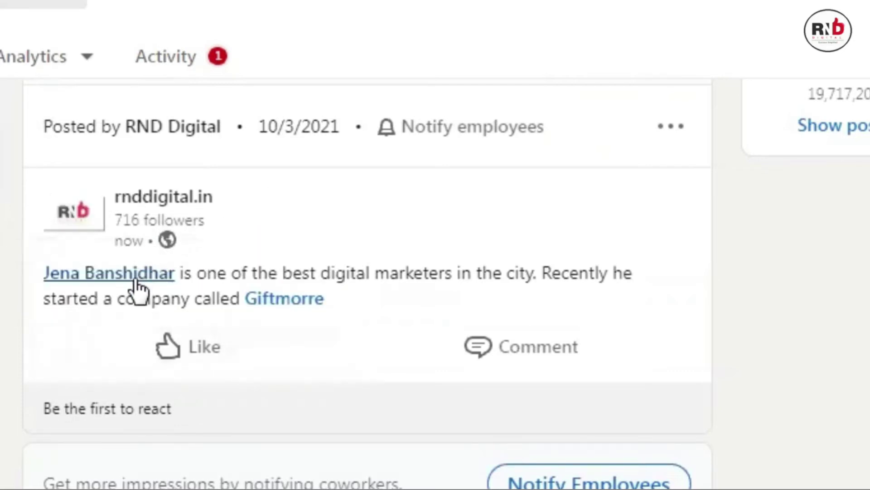
{"action": "mouse_move", "coordinate": [136, 287]}
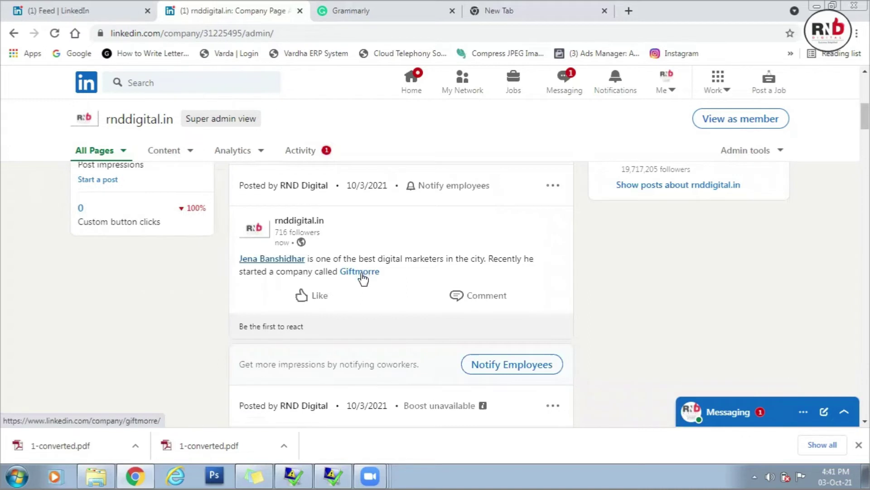
{"action": "mouse_move", "coordinate": [363, 278]}
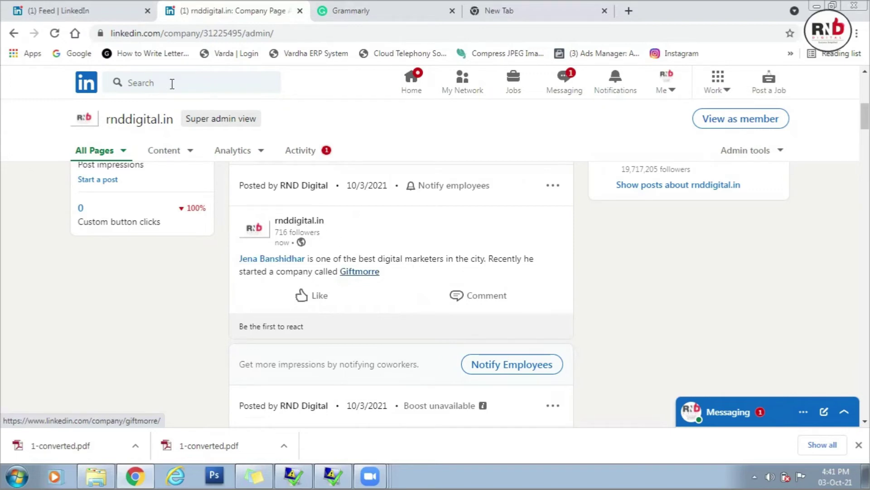
Step: Start a new post from the RND Digital profile's home feed and mention the same connection as in the page post
{"action": "left_click", "coordinate": [110, 14]}
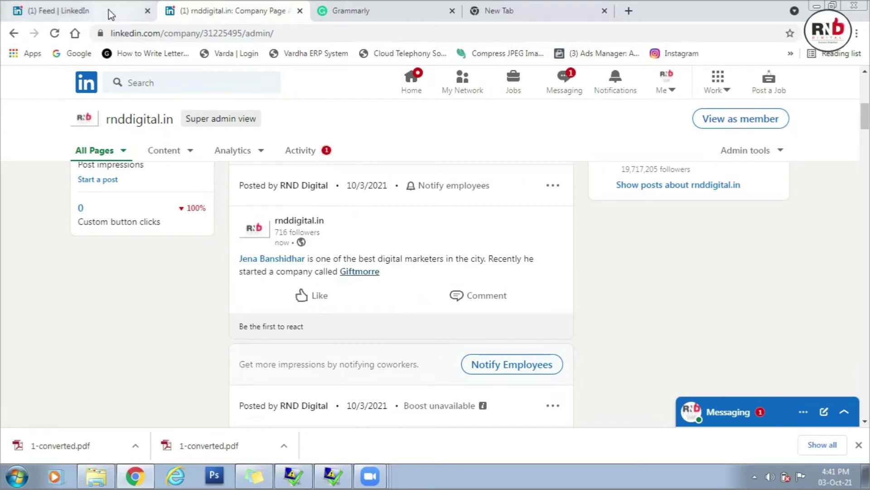
{"action": "scroll", "coordinate": [374, 245], "scroll_direction": "up", "scroll_amount": 3}
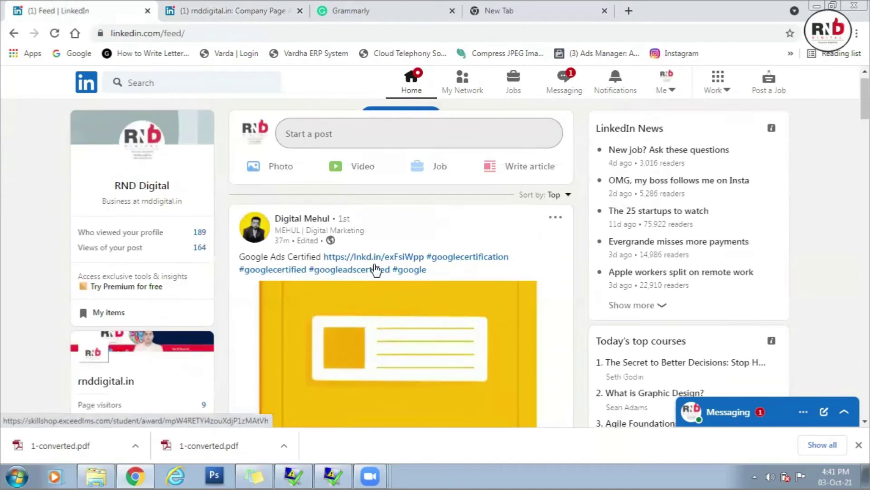
{"action": "left_click", "coordinate": [339, 154]}
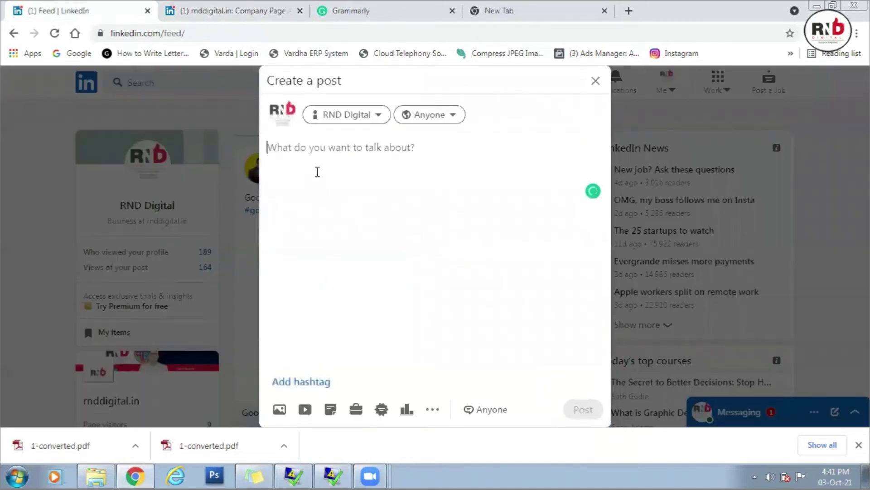
{"action": "type", "text": "2"}
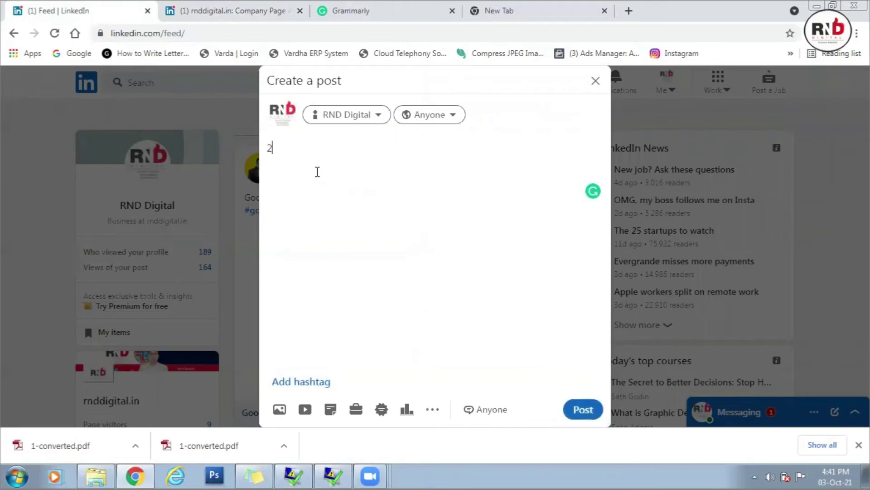
{"action": "key", "text": "BackSpace"}
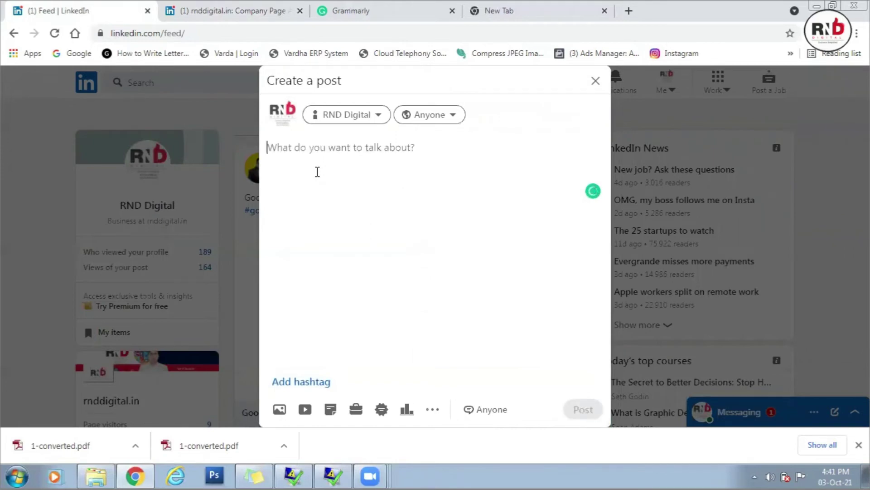
{"action": "type", "text": "@"}
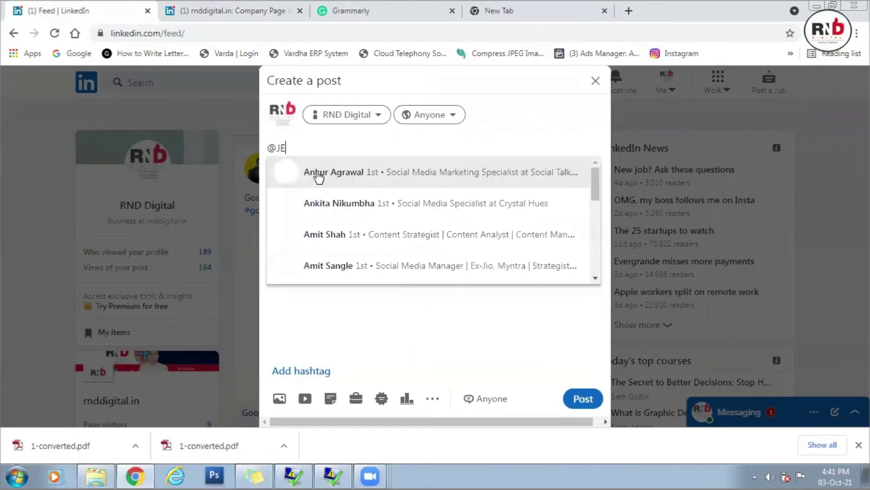
{"action": "type", "text": "JENA"}
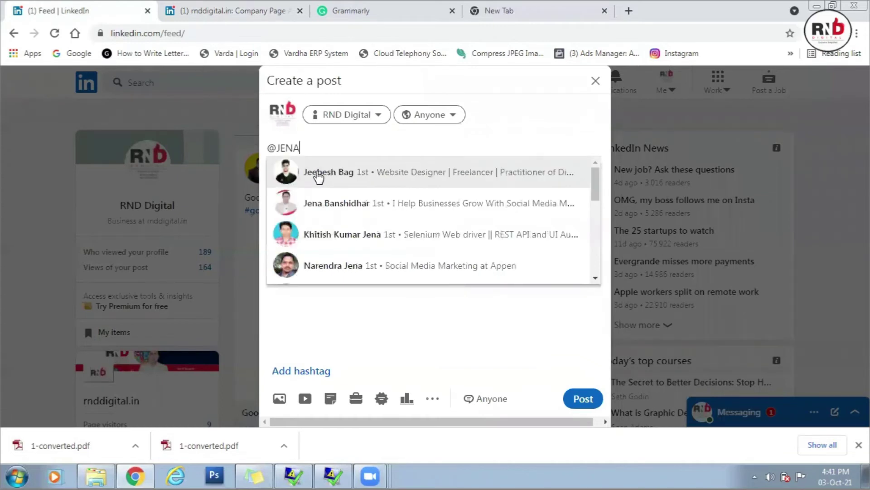
{"action": "left_click", "coordinate": [318, 175]}
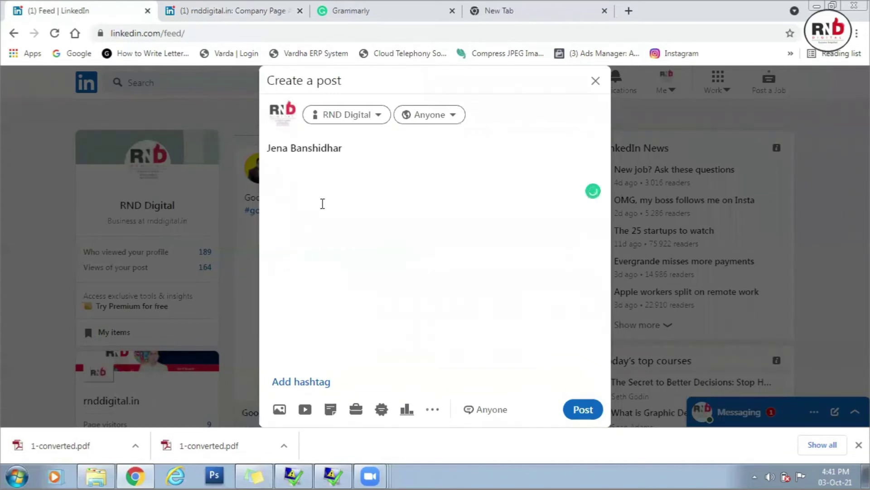
Step: Insert the sticky note's sentence from "is one of the best digital marketers" to "started a company called" after the mention
{"action": "left_click", "coordinate": [255, 474]}
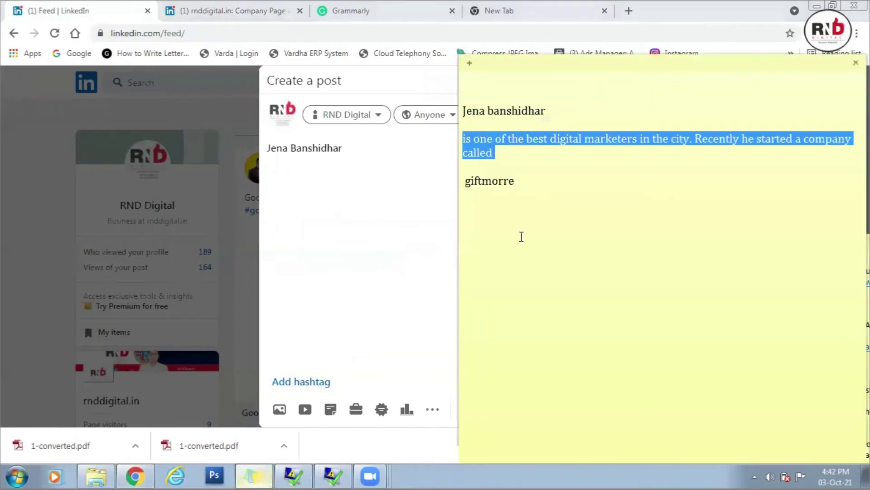
{"action": "left_click", "coordinate": [360, 151]}
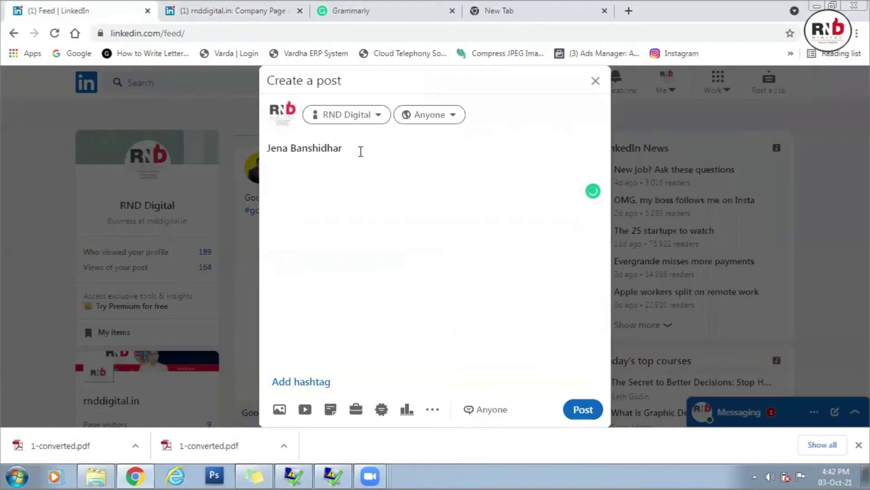
{"action": "type", "text": "is one of the best digital marketers in the city. Recently he started a company called"}
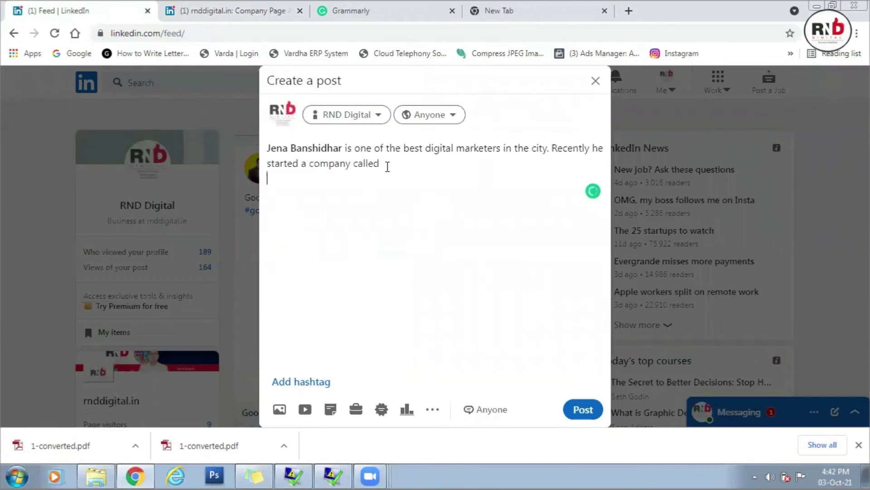
Step: Mention the company Giftmorre after "started a company called" and publish the post from the personal profile
{"action": "type", "text": "@"}
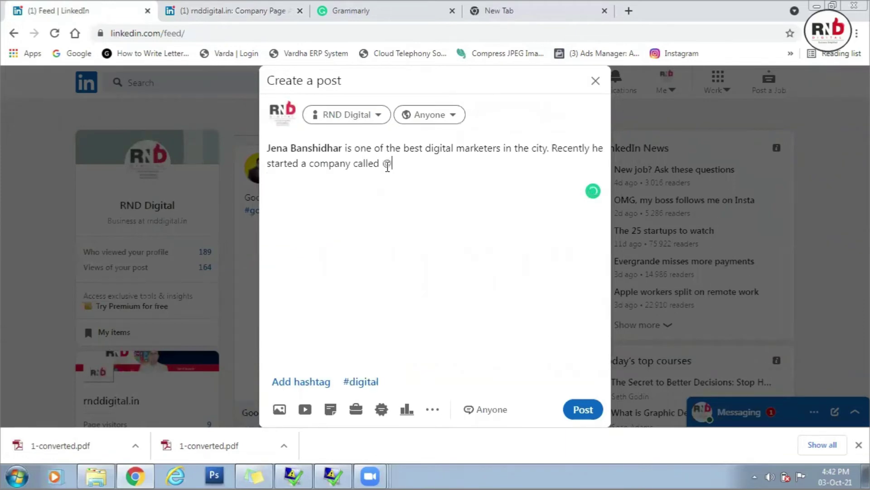
{"action": "type", "text": "G"}
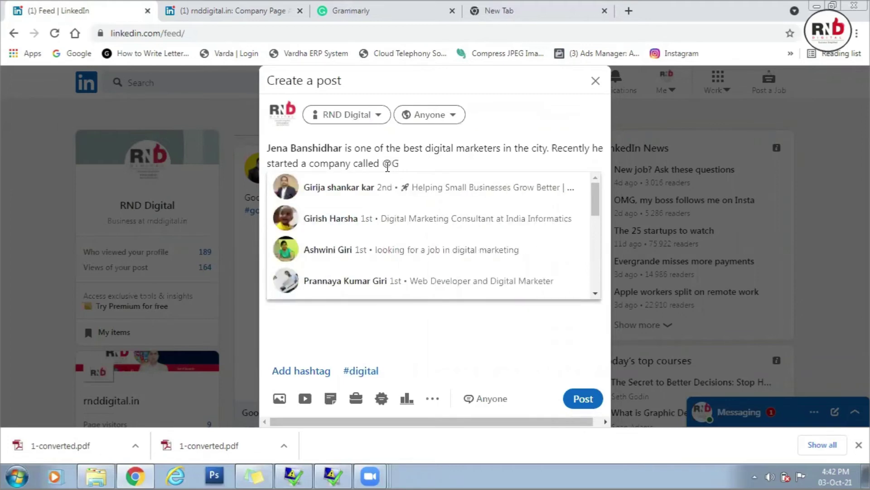
{"action": "key", "text": "BackSpace"}
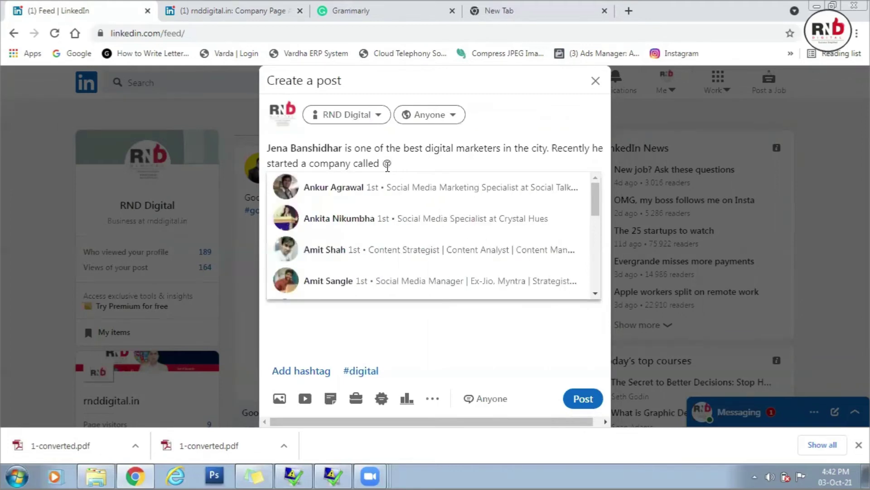
{"action": "type", "text": "gift"}
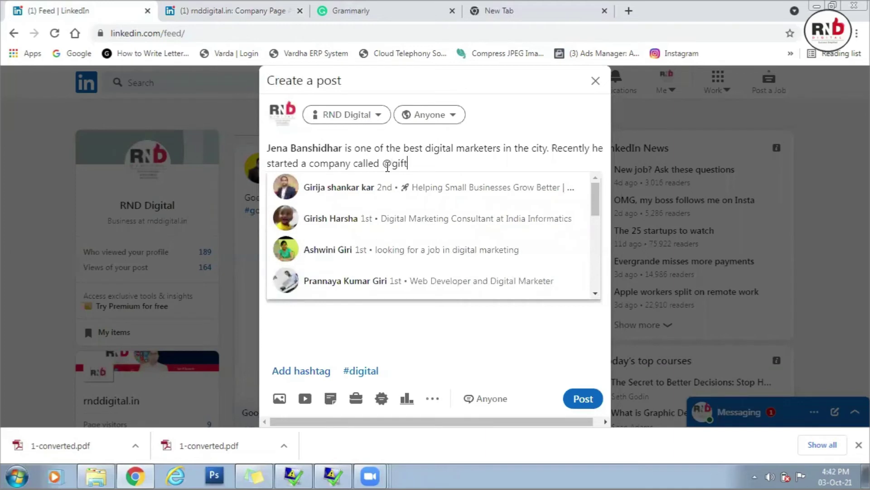
{"action": "type", "text": "m"}
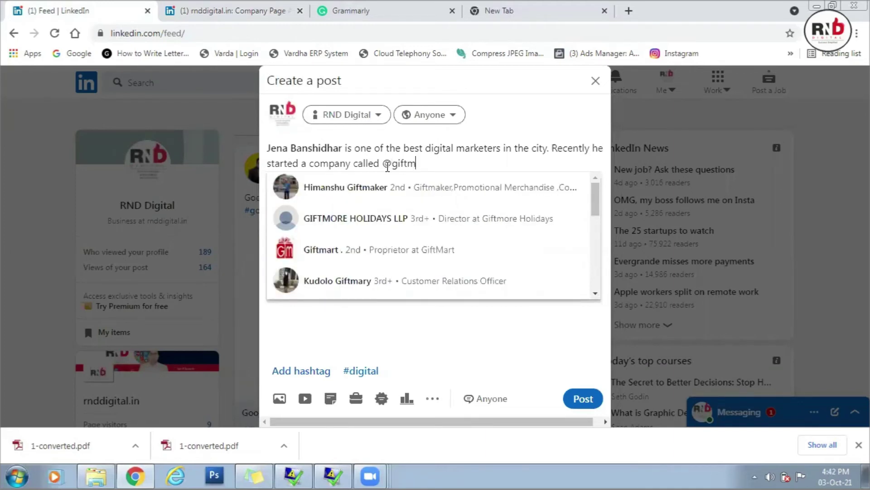
{"action": "type", "text": "o"}
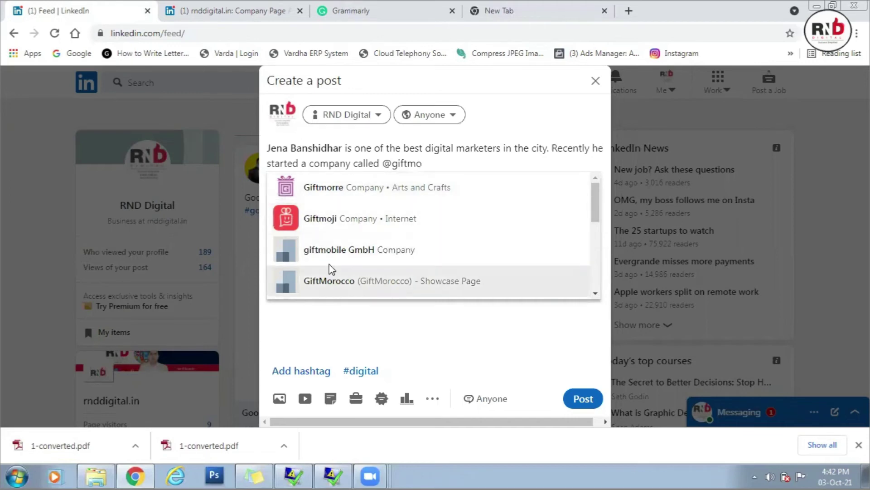
{"action": "left_click", "coordinate": [325, 192]}
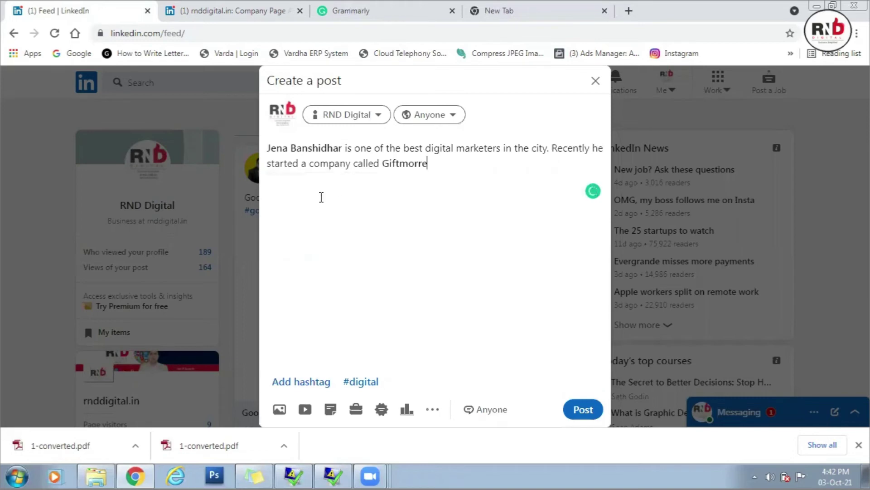
{"action": "left_click", "coordinate": [589, 406]}
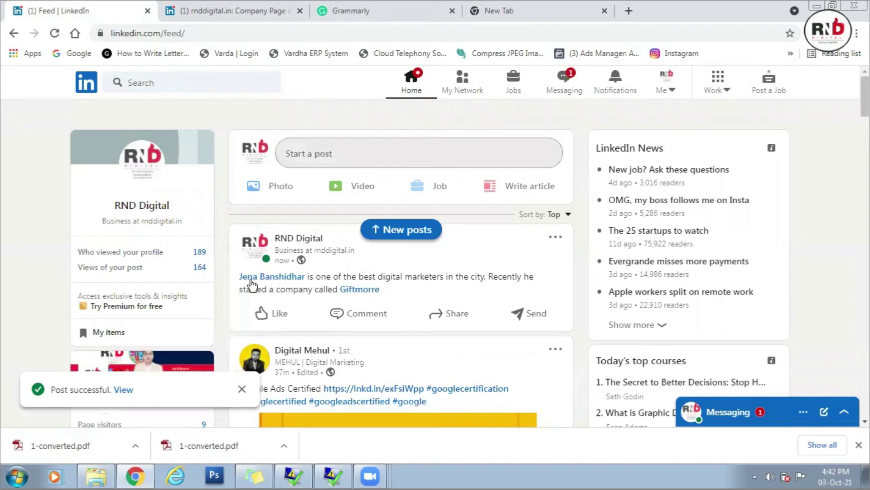
Step: Examine the person and company mention links in the newly published post in the home feed
{"action": "mouse_move", "coordinate": [262, 281]}
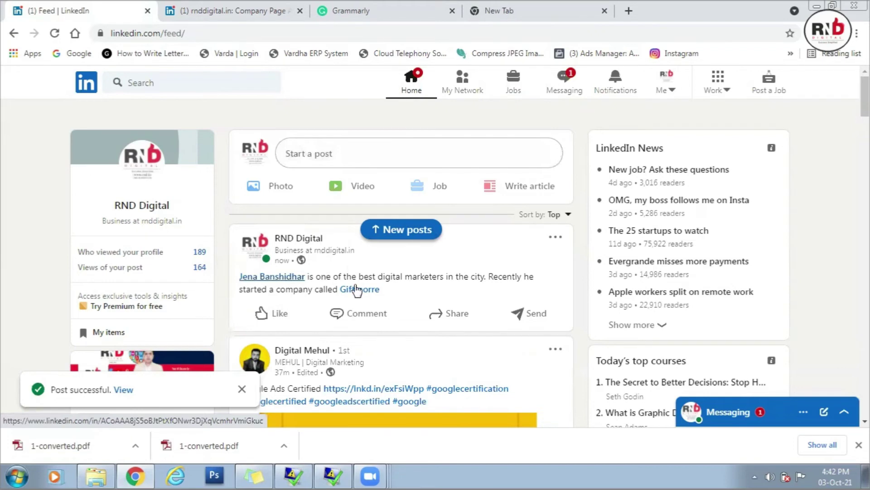
{"action": "mouse_move", "coordinate": [358, 290]}
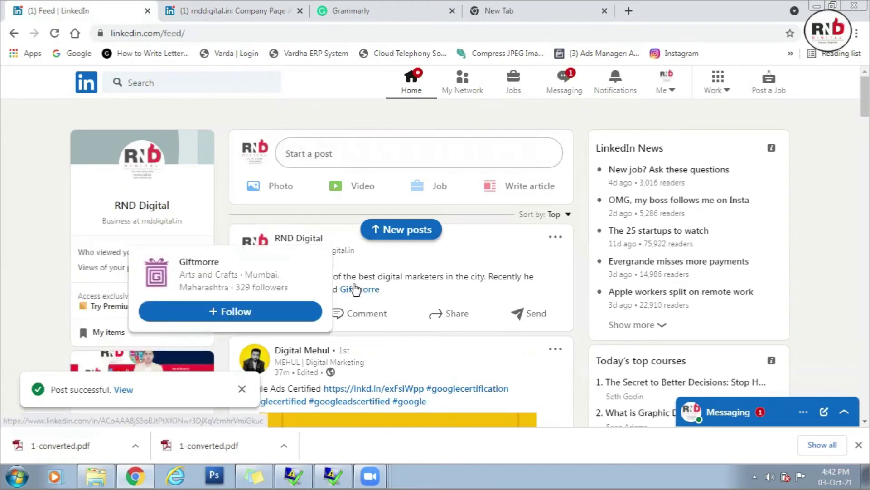